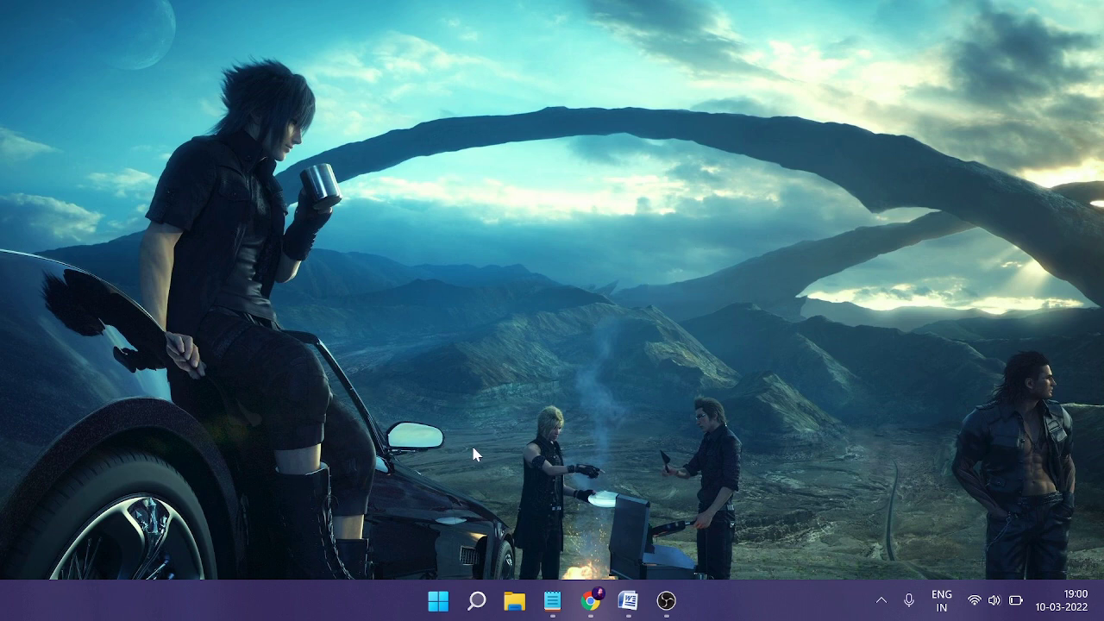
Open Device Manager, expand the Cameras category and select the HP Wide Vision HD camera
right_click(437, 602)
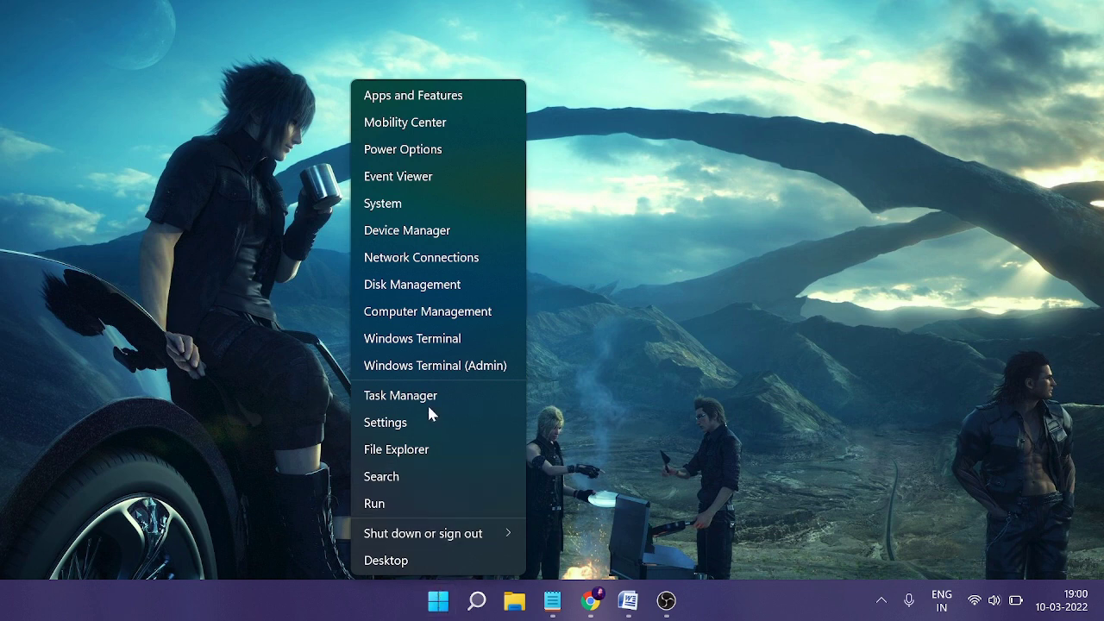
left_click(436, 233)
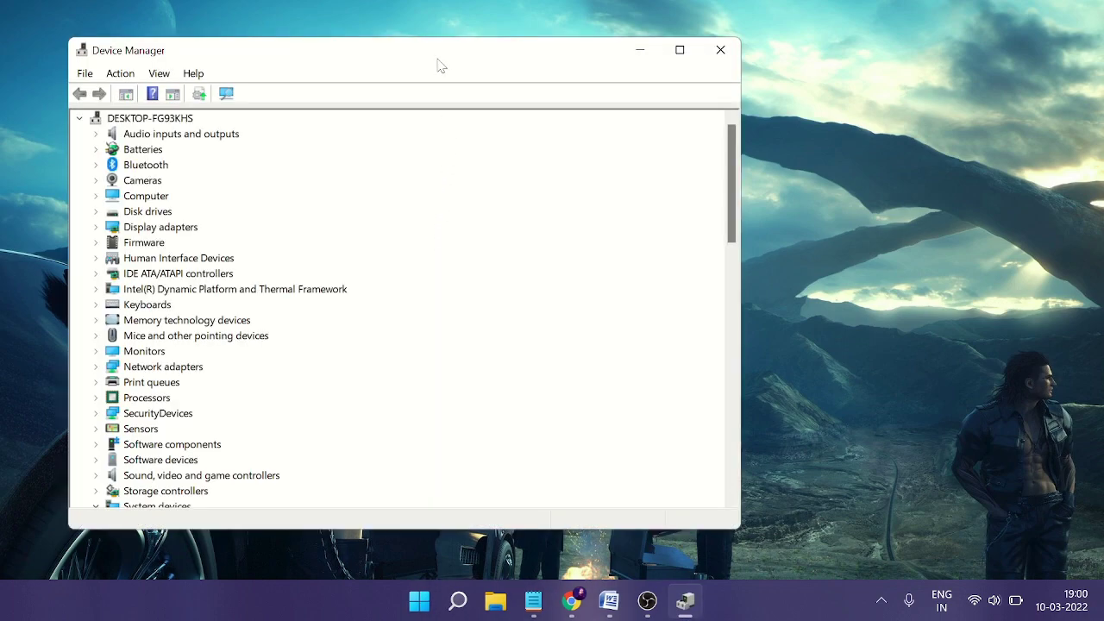
left_click_drag(439, 66, 503, 62)
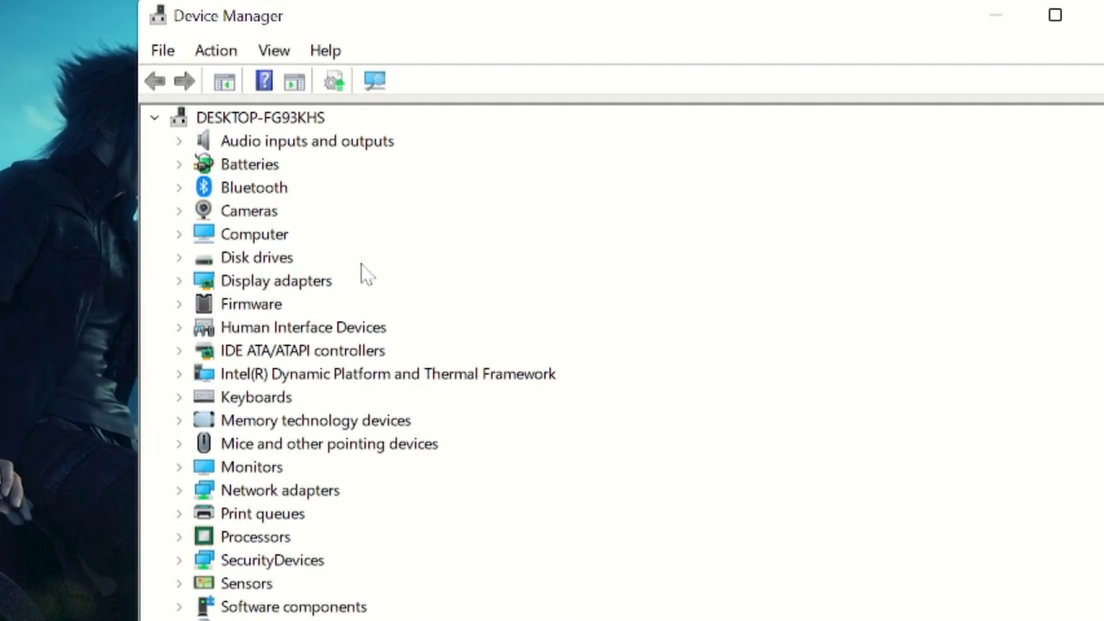
left_click(276, 216)
left_click(275, 214)
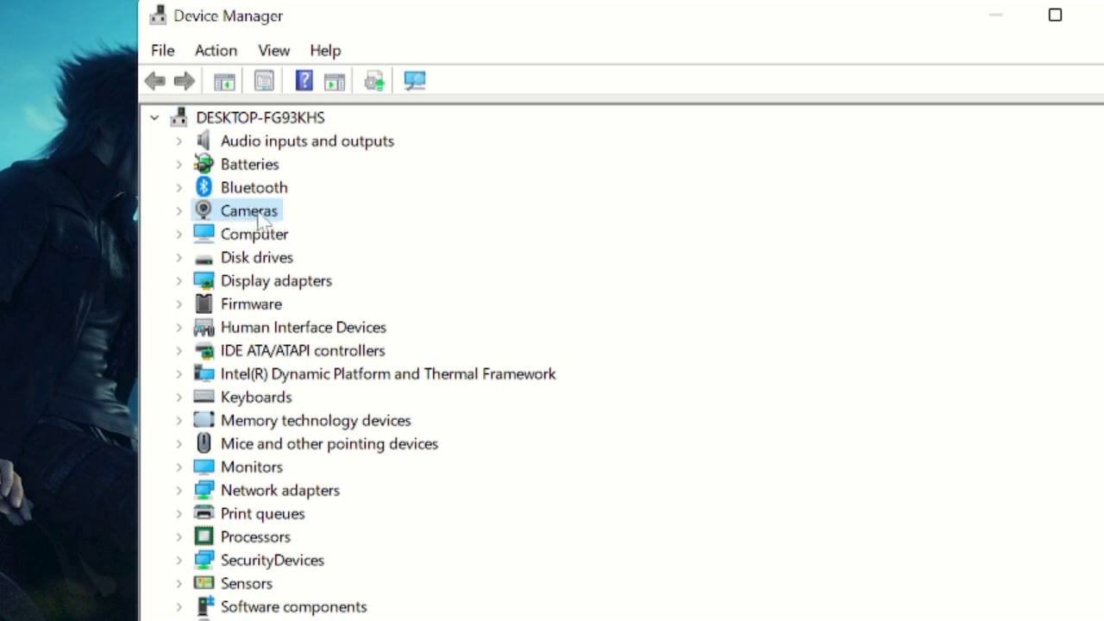
double_click(258, 218)
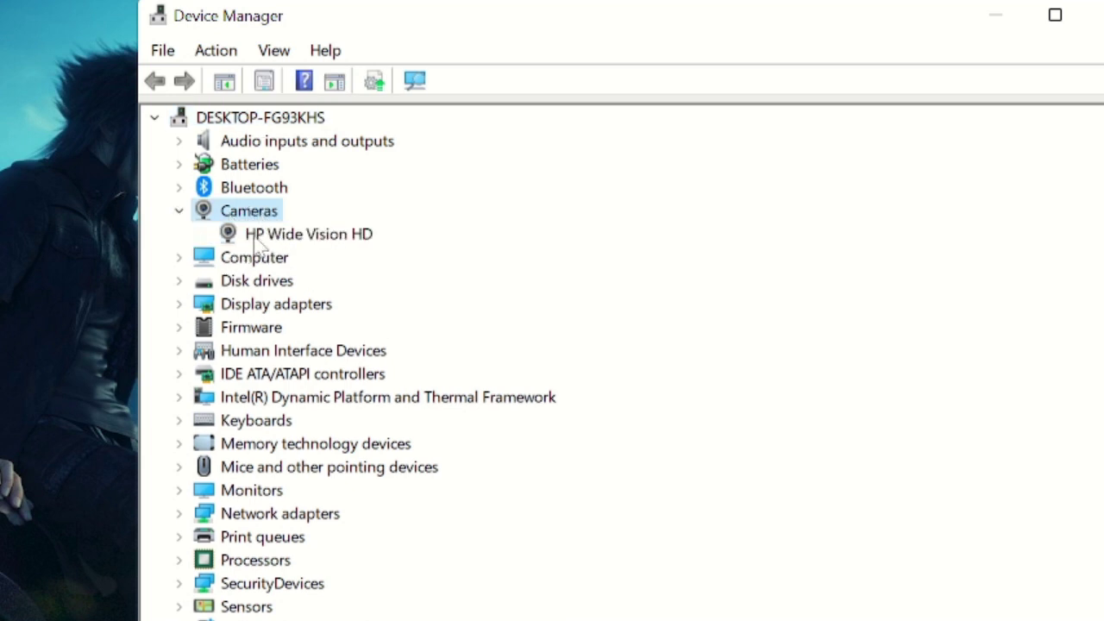
left_click(263, 238)
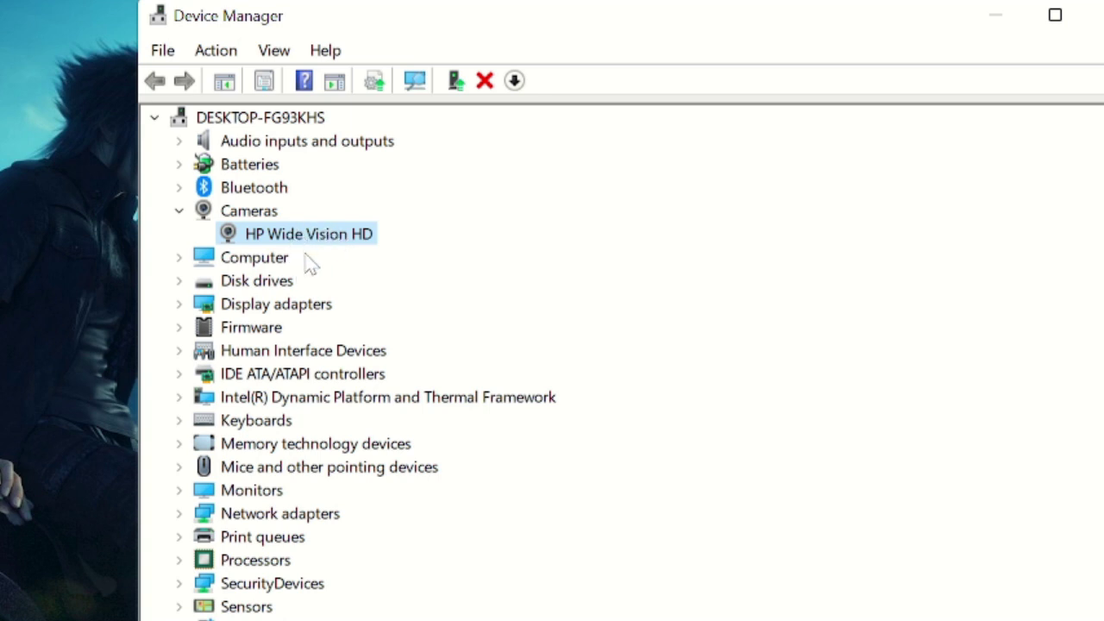
left_click(221, 55)
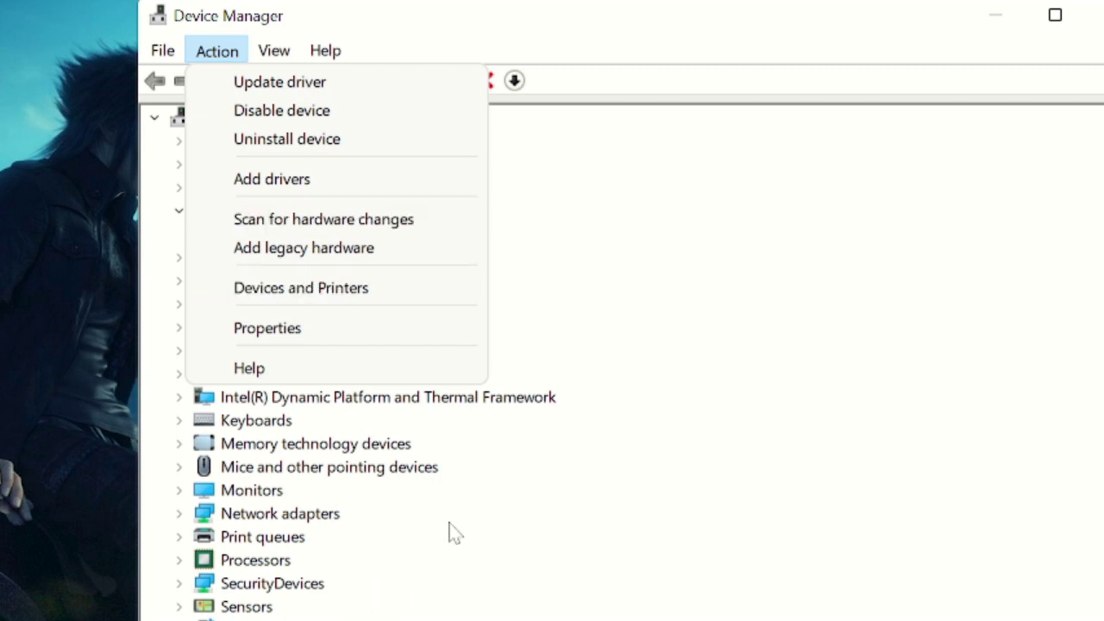
left_click(767, 316)
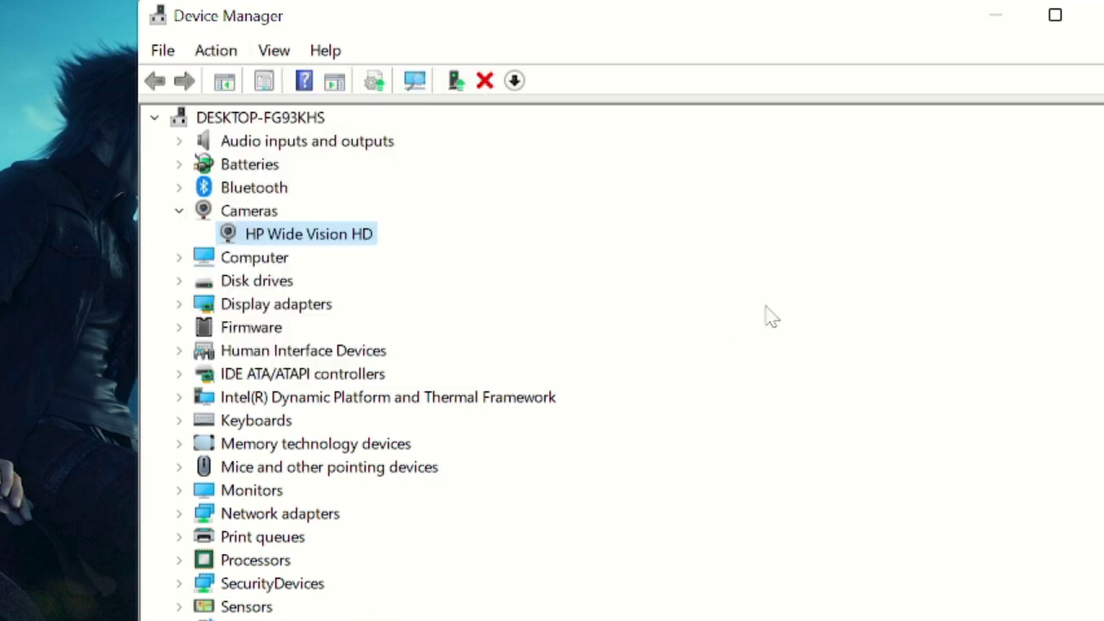
right_click(326, 243)
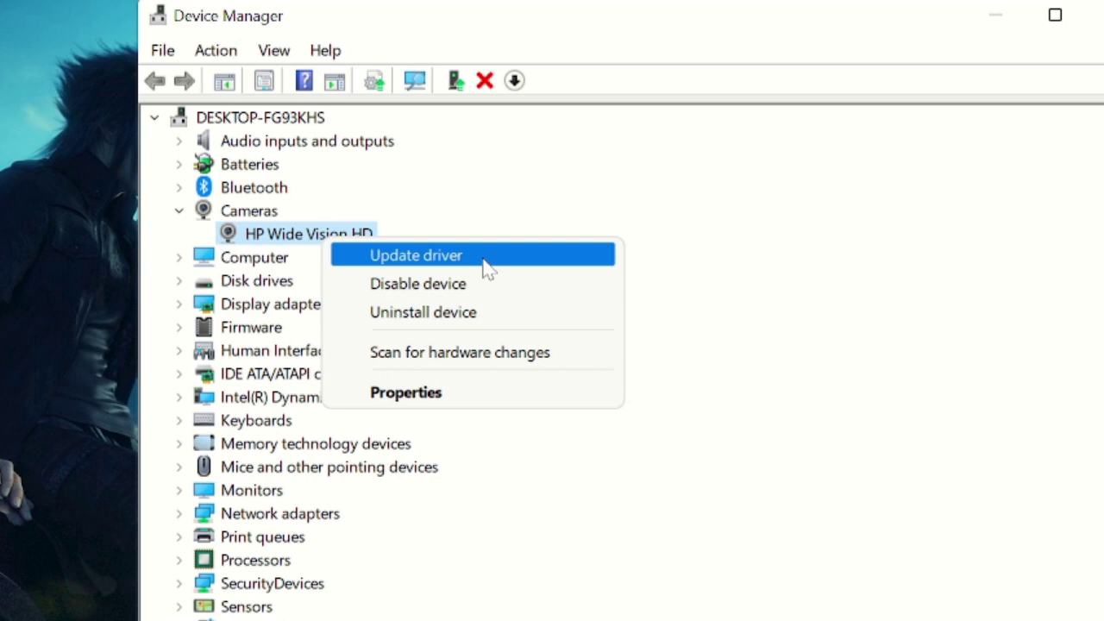
left_click(462, 237)
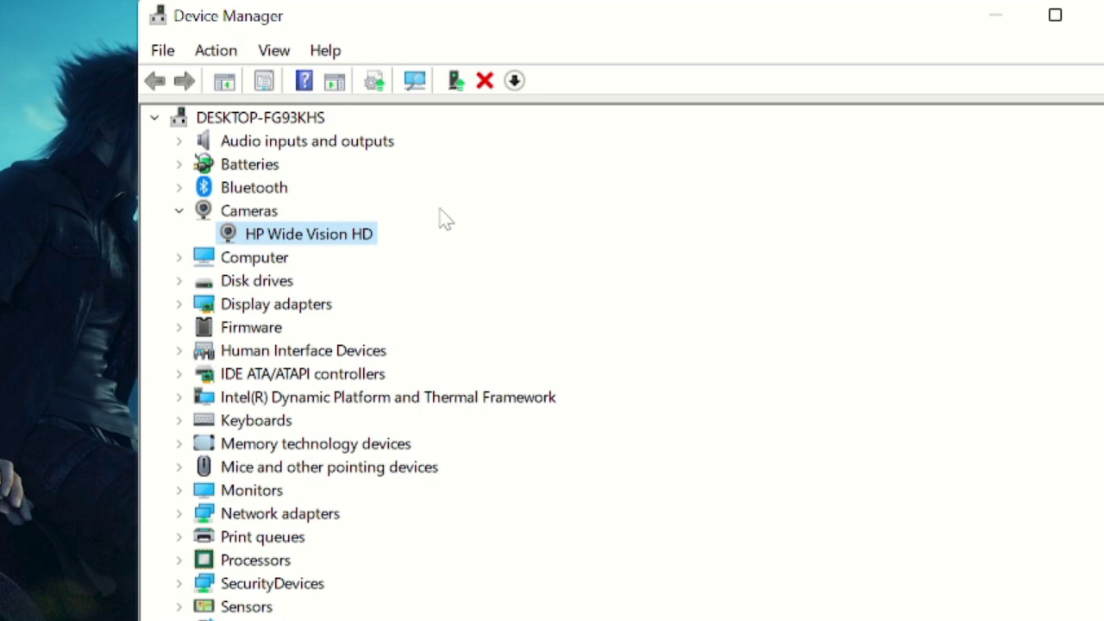
right_click(337, 243)
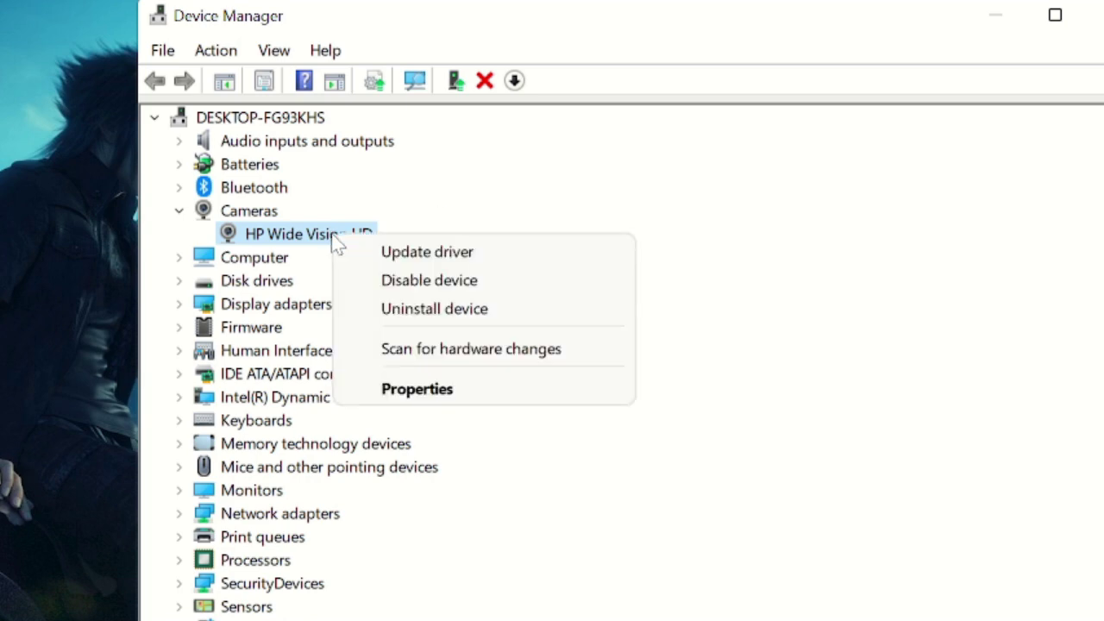
left_click(318, 237)
Disable the HP Wide Vision HD camera device and enable it again
right_click(312, 233)
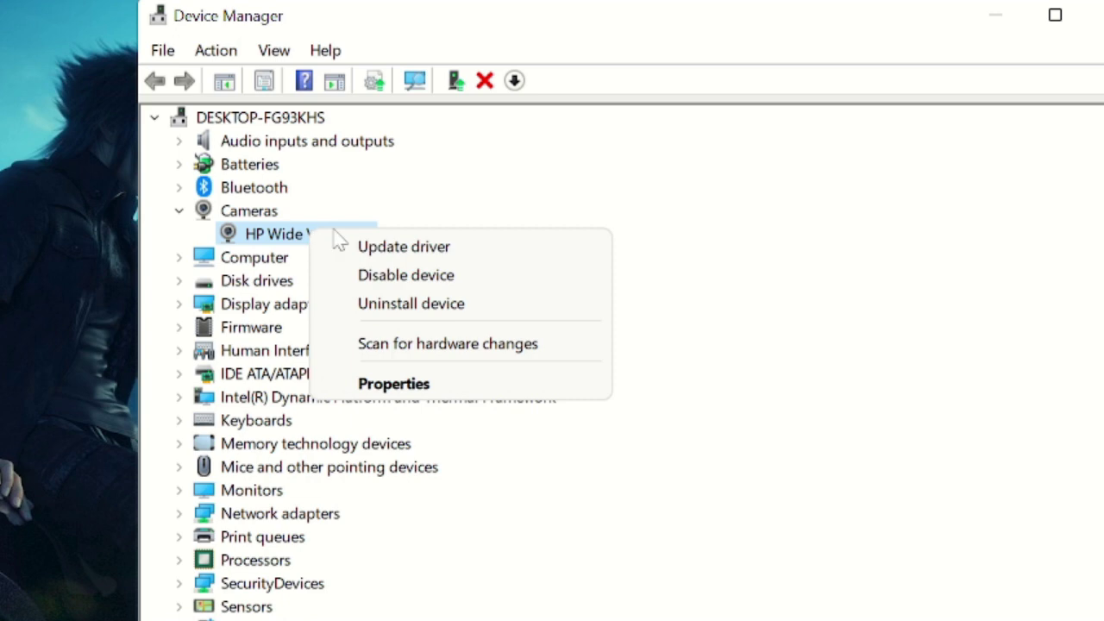
left_click(406, 276)
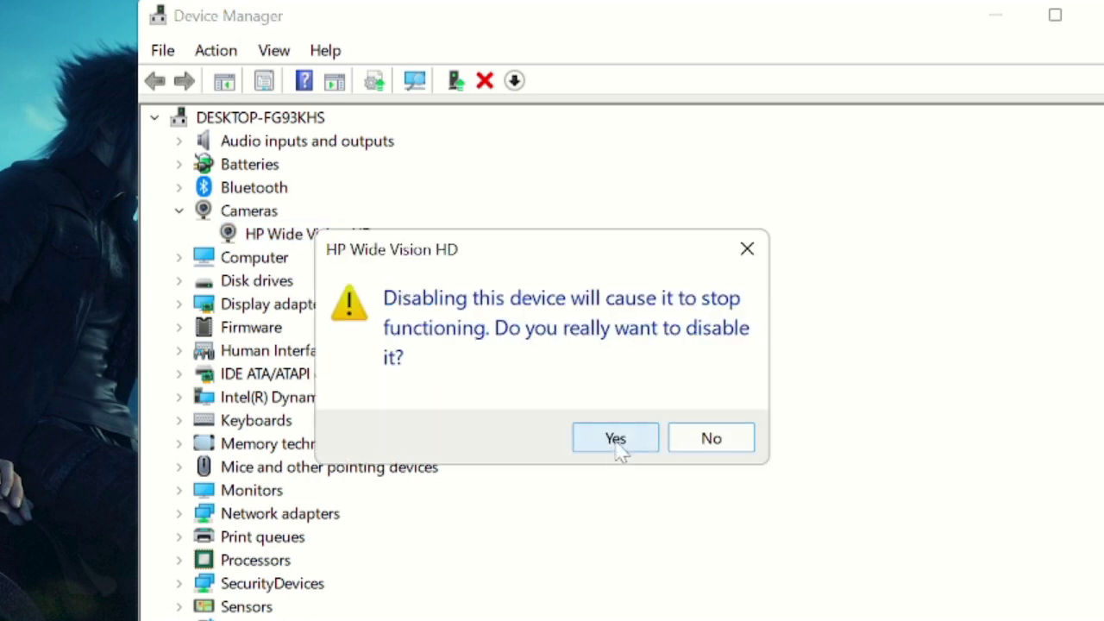
left_click(615, 439)
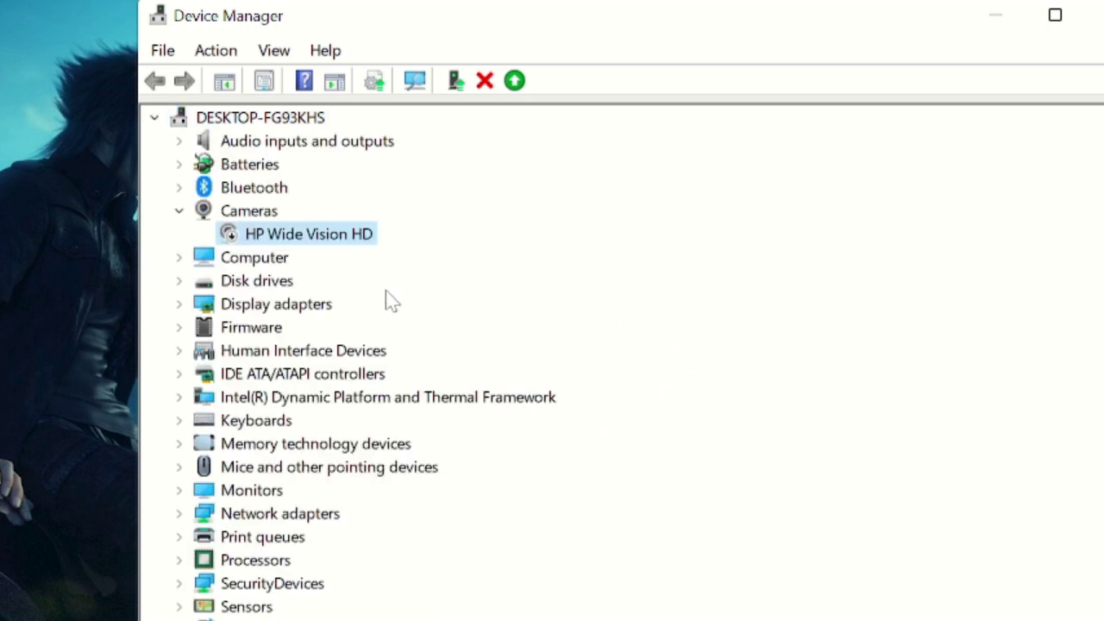
right_click(360, 240)
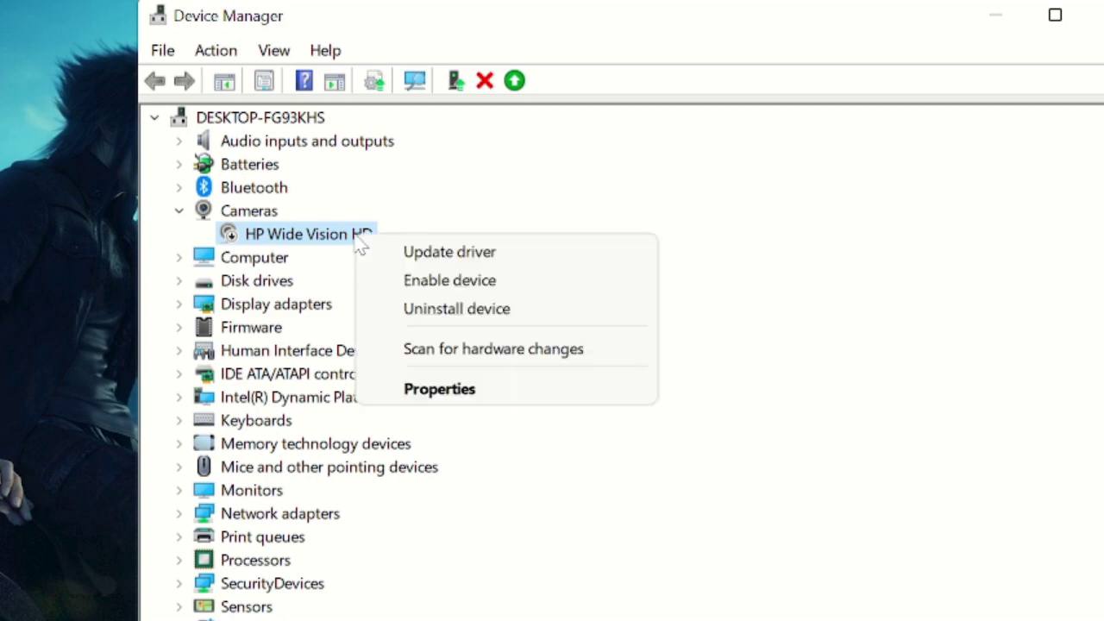
left_click(480, 283)
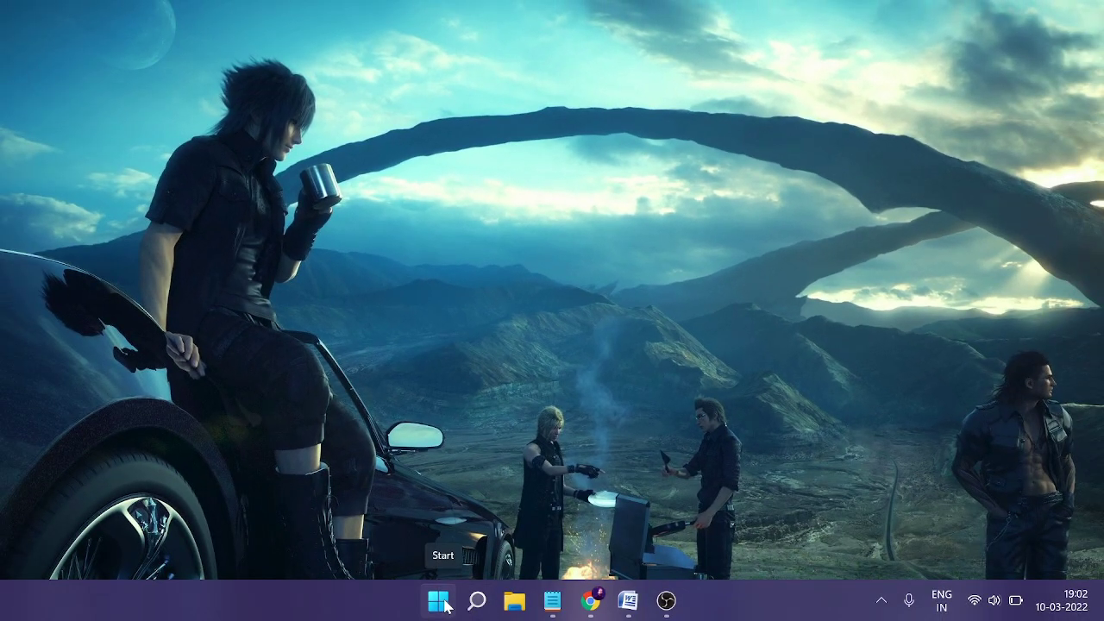
Open the Camera permissions page under Privacy & security in Settings, and switch Camera access off and back on
right_click(444, 603)
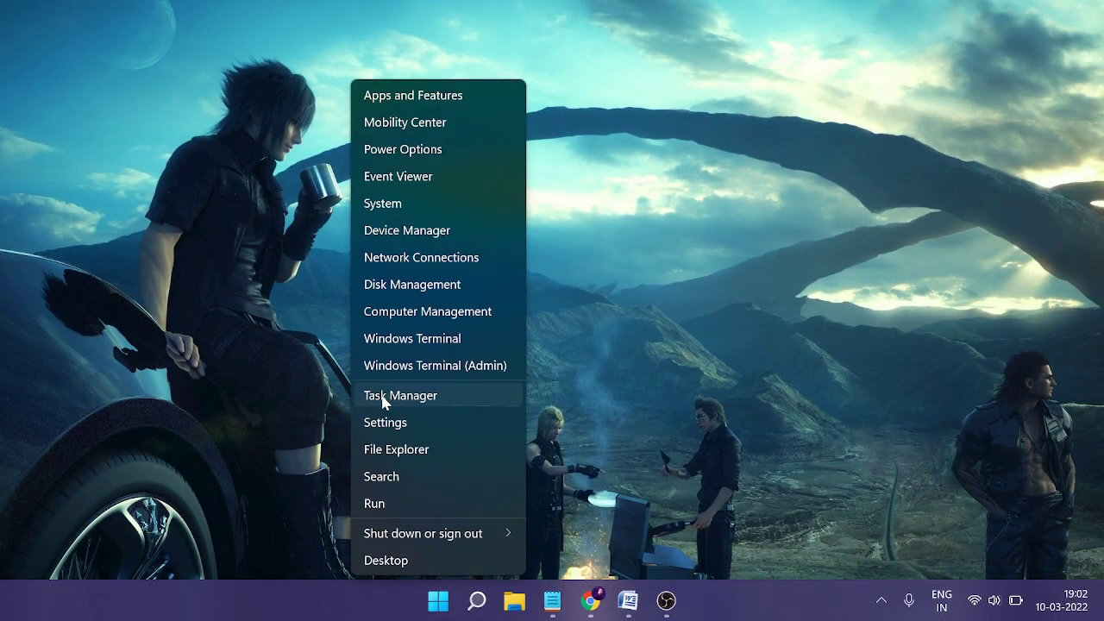
left_click(404, 422)
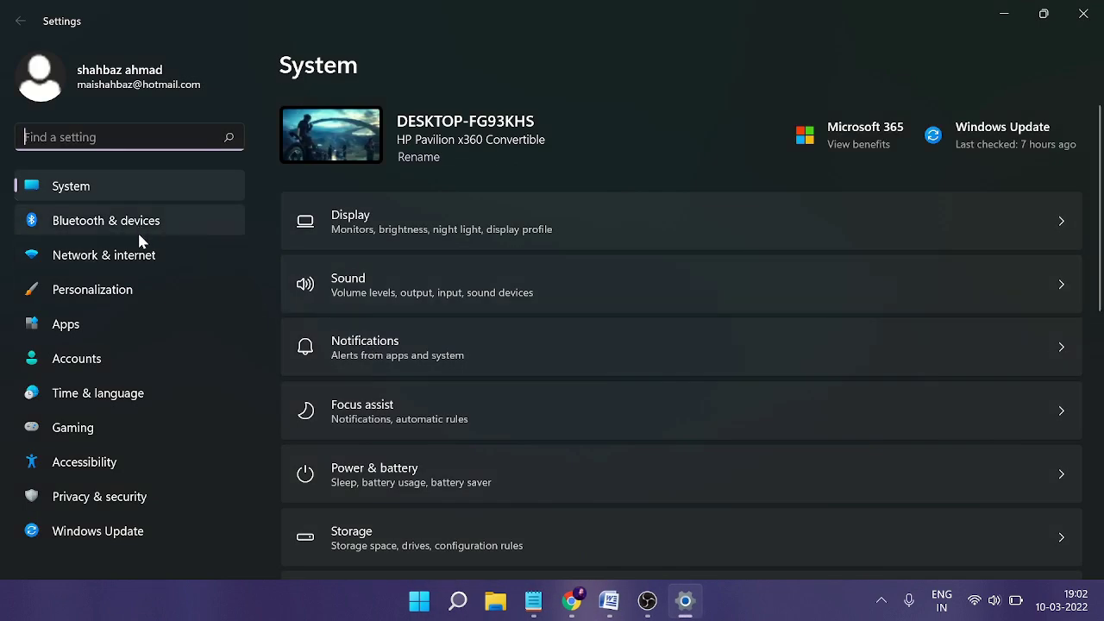
left_click(156, 500)
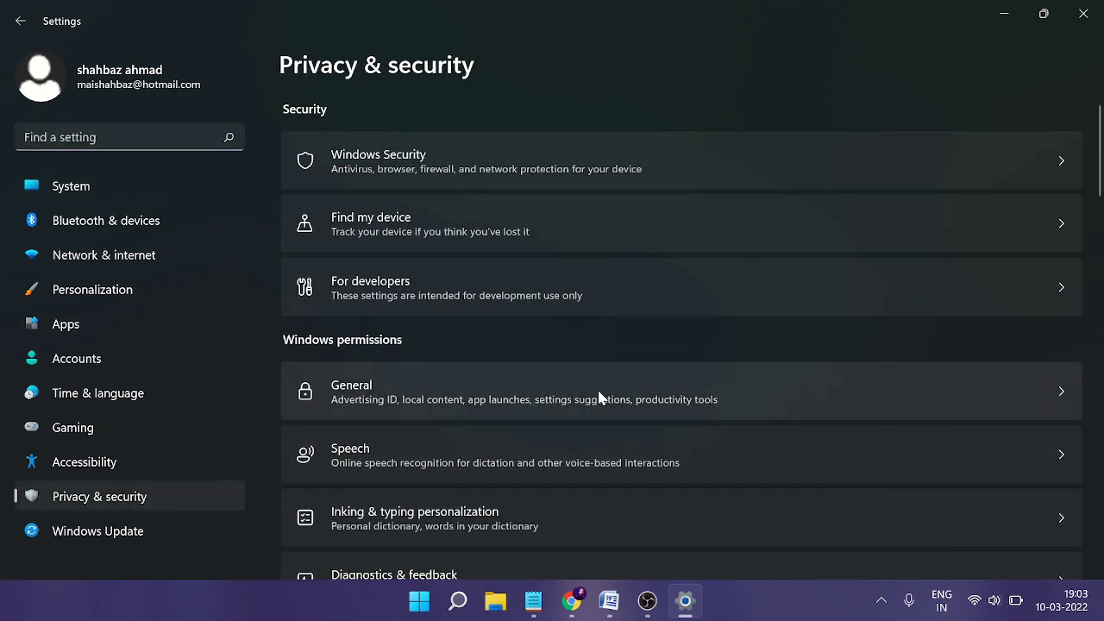
scroll(597, 388, "down", 8)
scroll(588, 395, "up", 1)
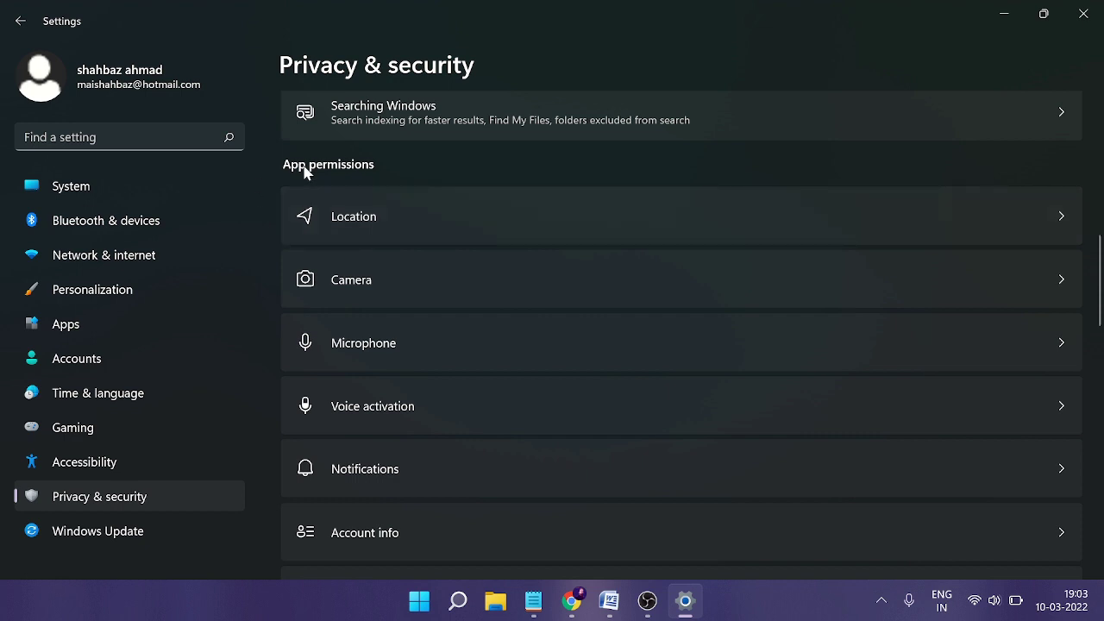
left_click(421, 289)
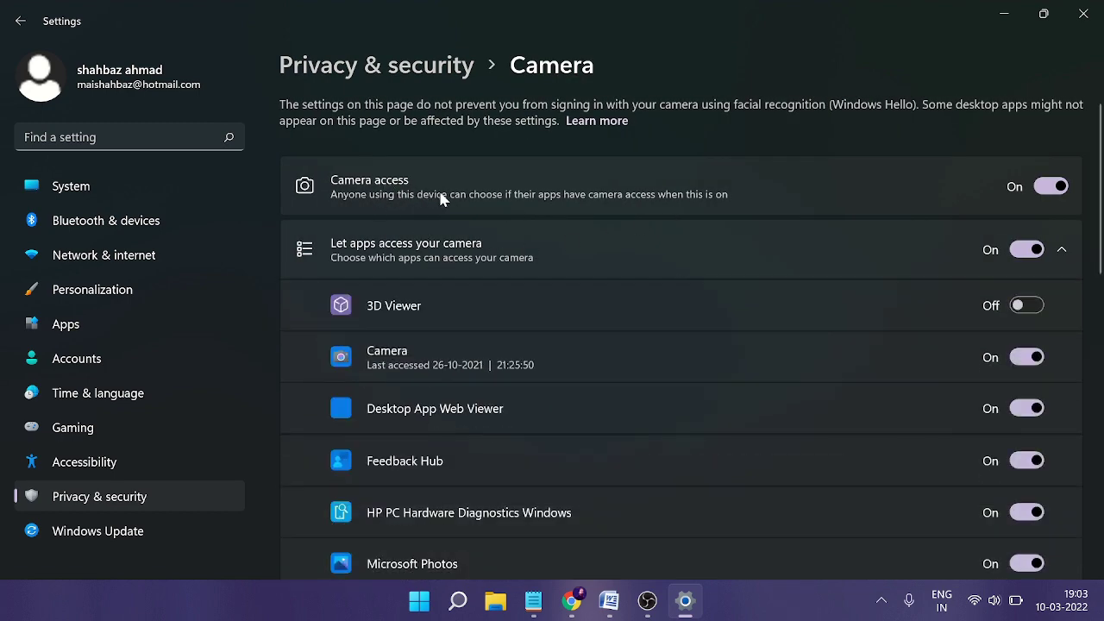
left_click(1046, 192)
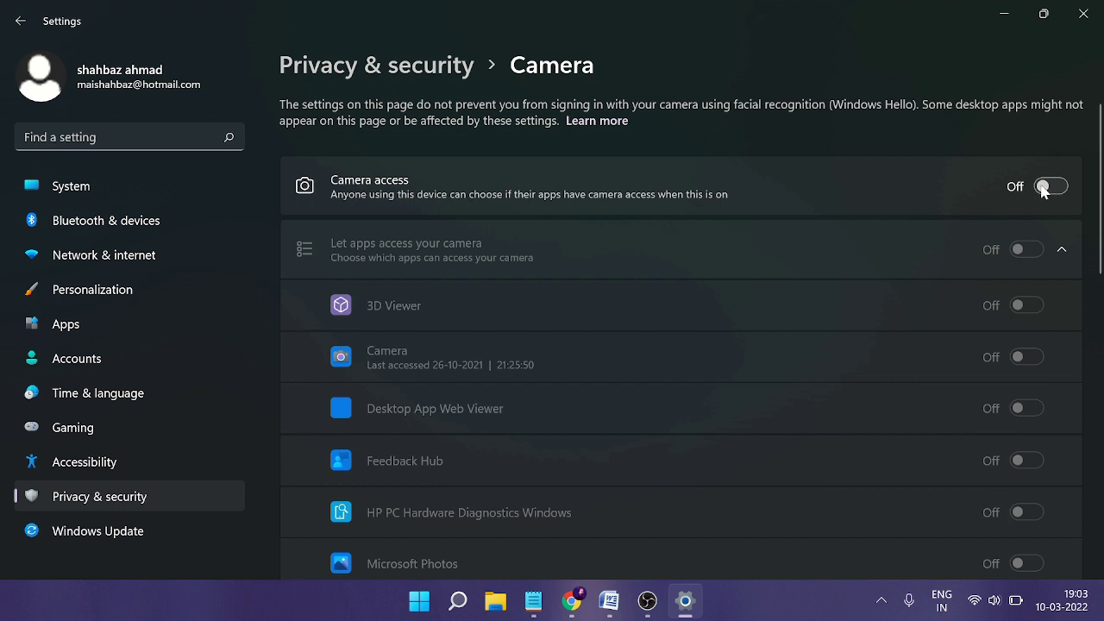
left_click(1043, 192)
Check which apps are allowed to use the camera, switch Skype's access off and back on, and close Settings
scroll(668, 215, "down", 3)
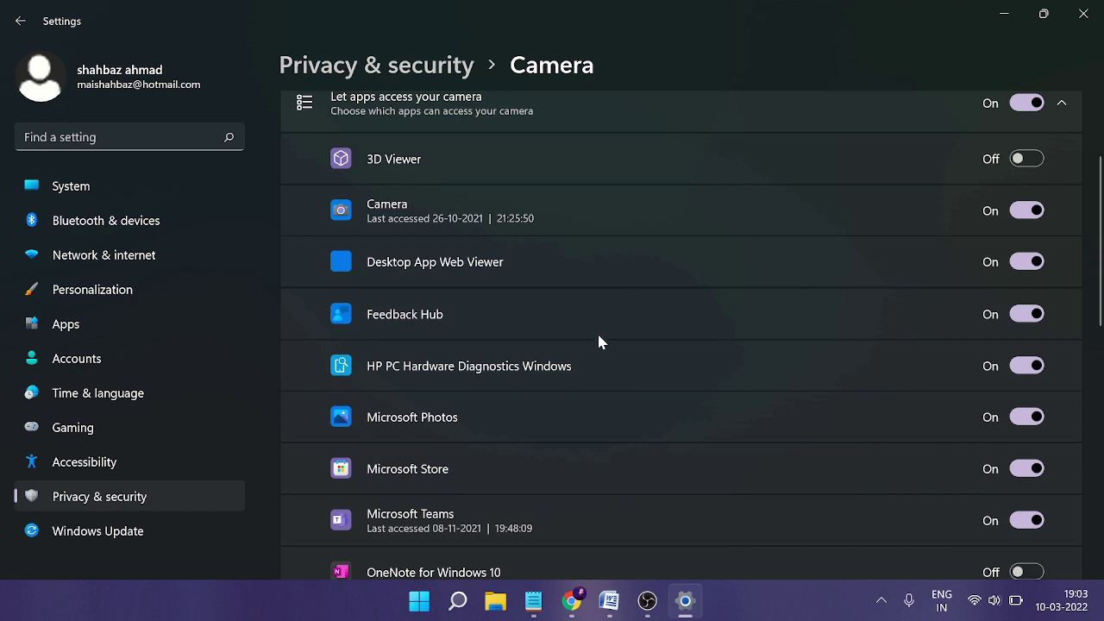
scroll(598, 337, "down", 1)
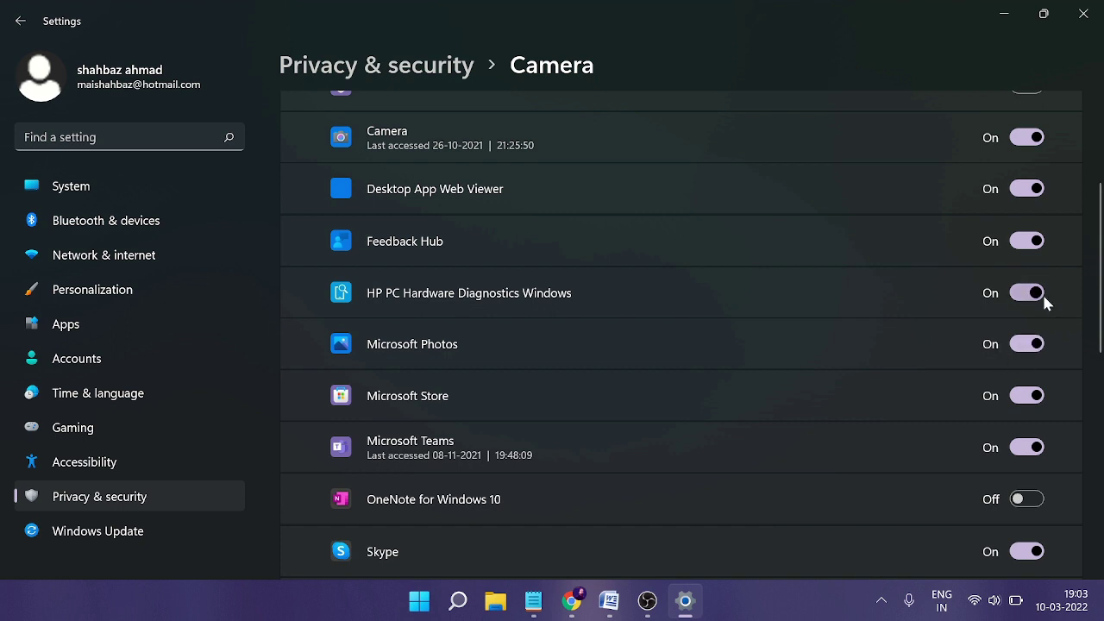
scroll(1046, 300, "down", 3)
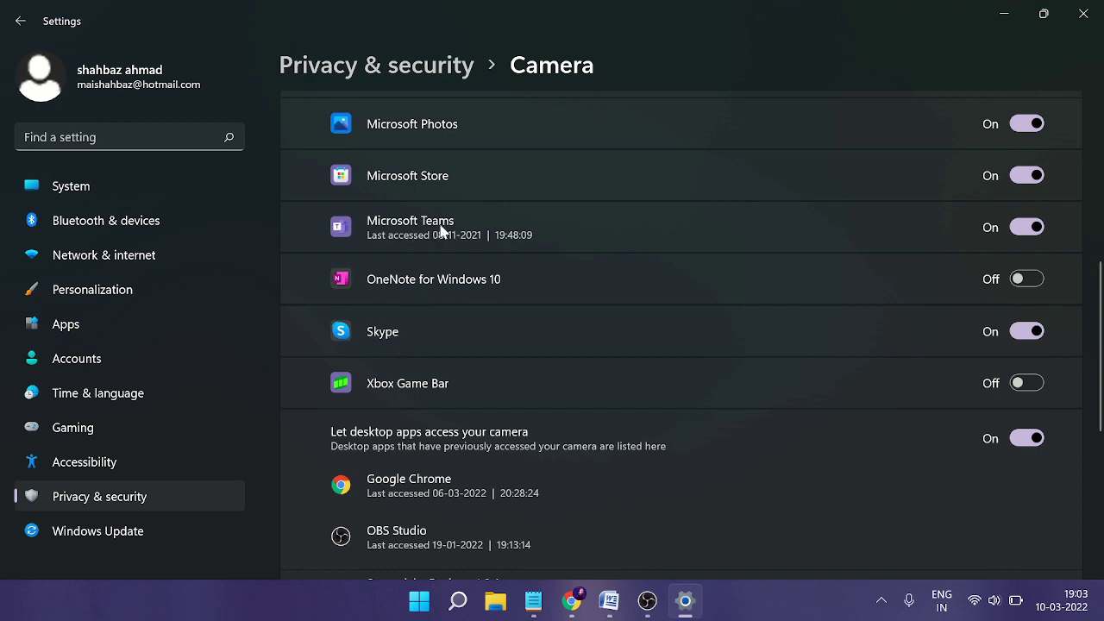
scroll(442, 229, "up", 2)
scroll(552, 224, "down", 1)
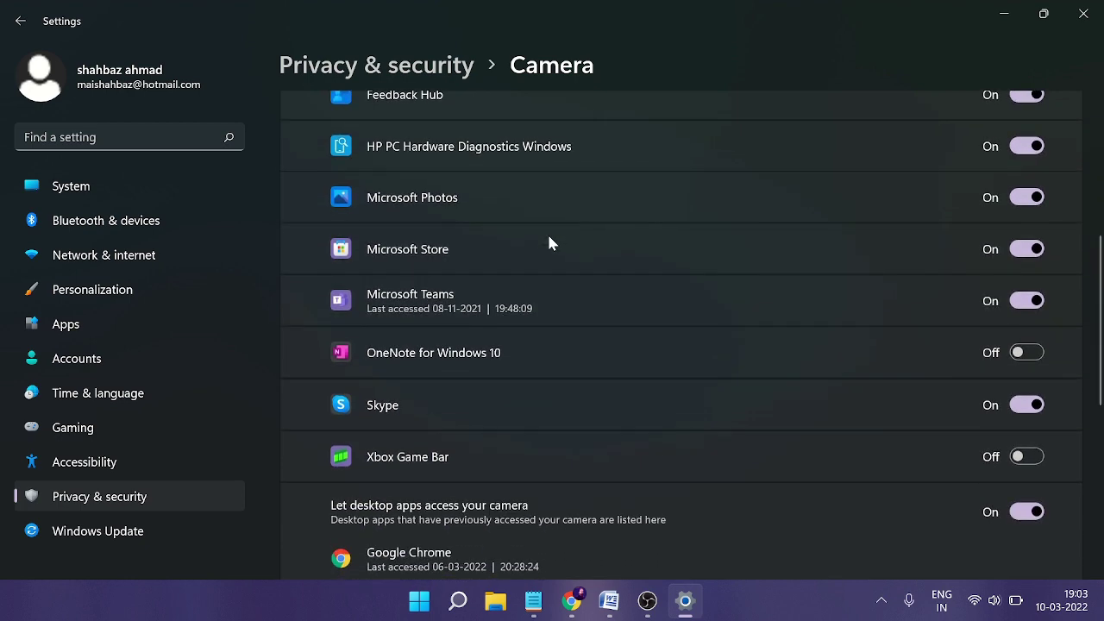
scroll(549, 244, "down", 3)
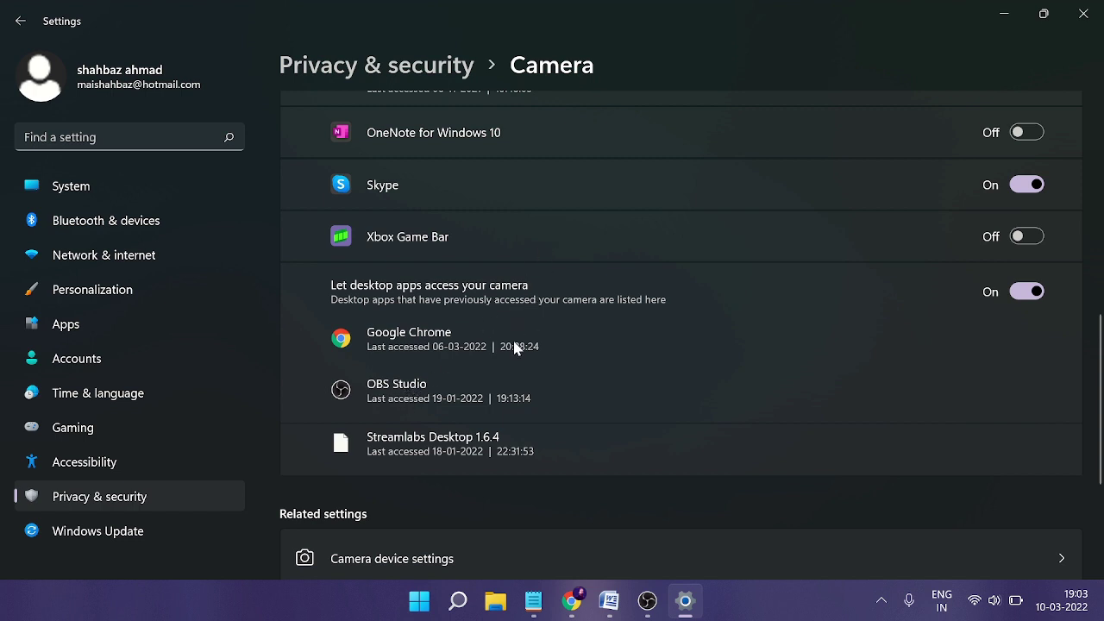
scroll(963, 316, "up", 1)
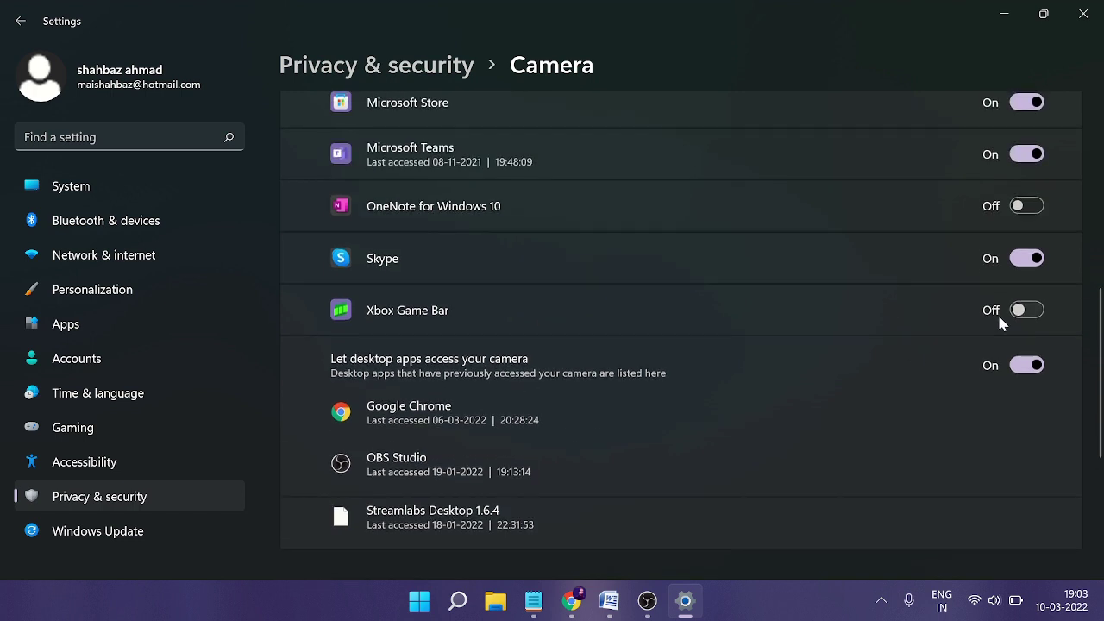
left_click(1027, 258)
left_click(1024, 264)
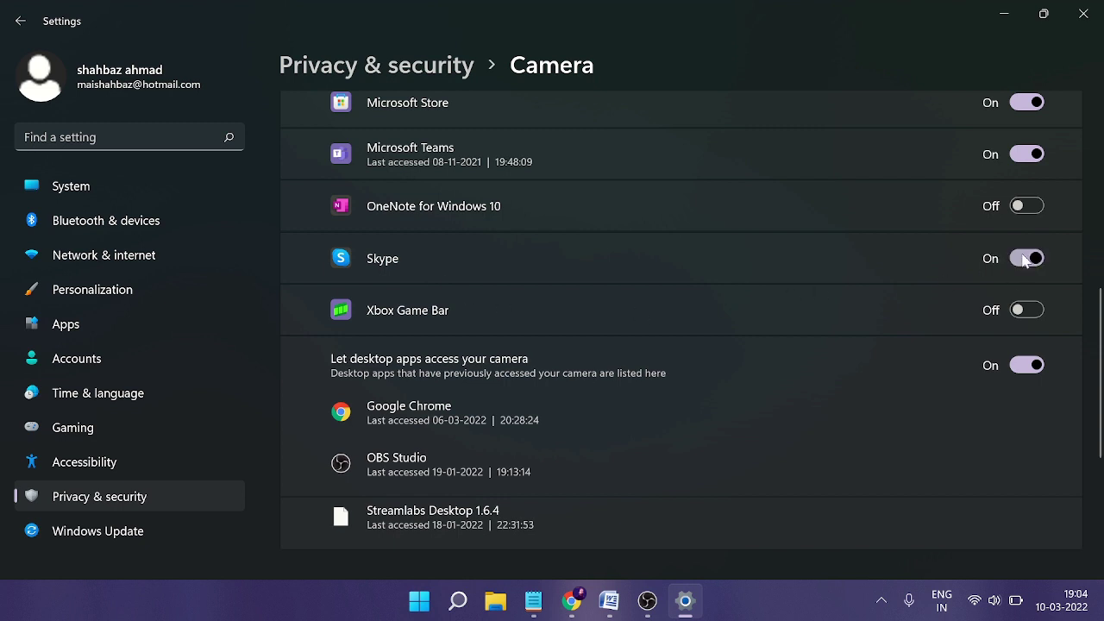
scroll(669, 276, "up", 1)
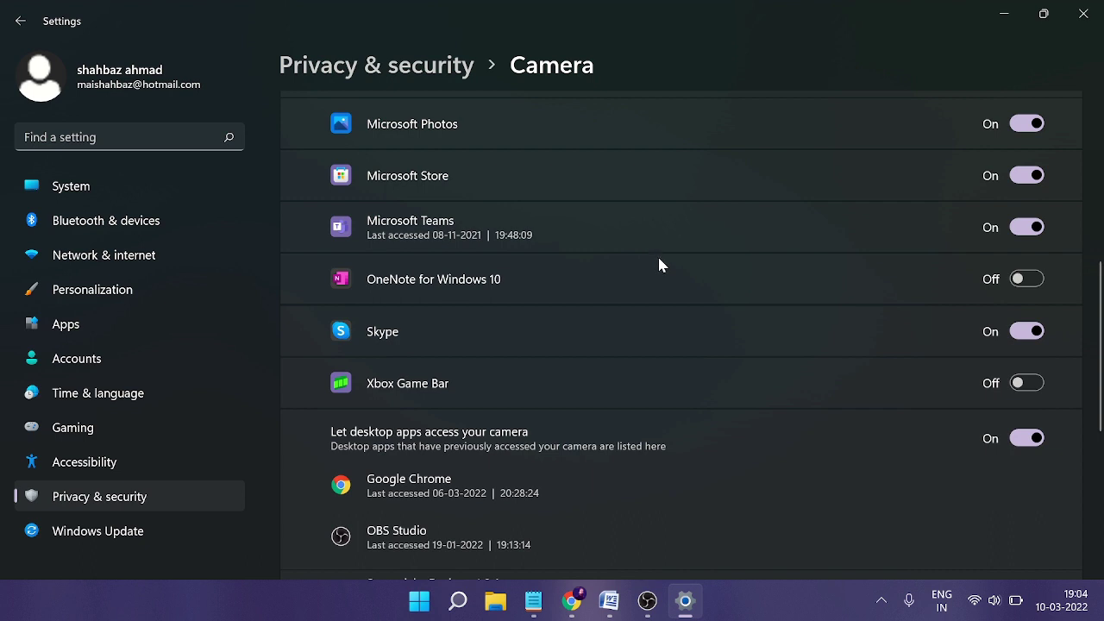
scroll(710, 241, "up", 2)
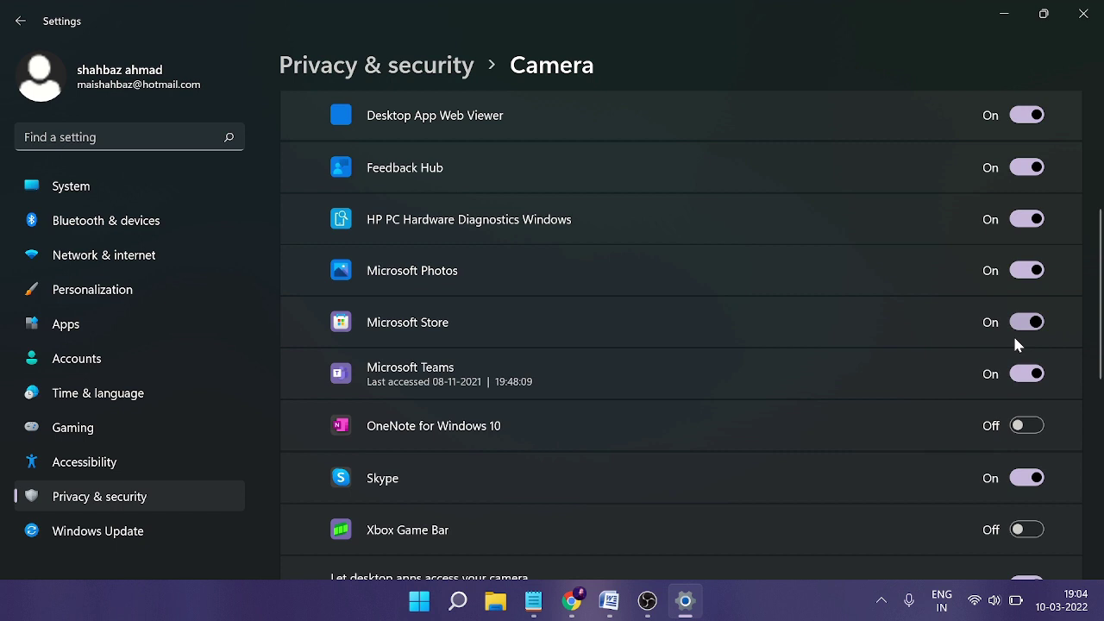
left_click(1084, 14)
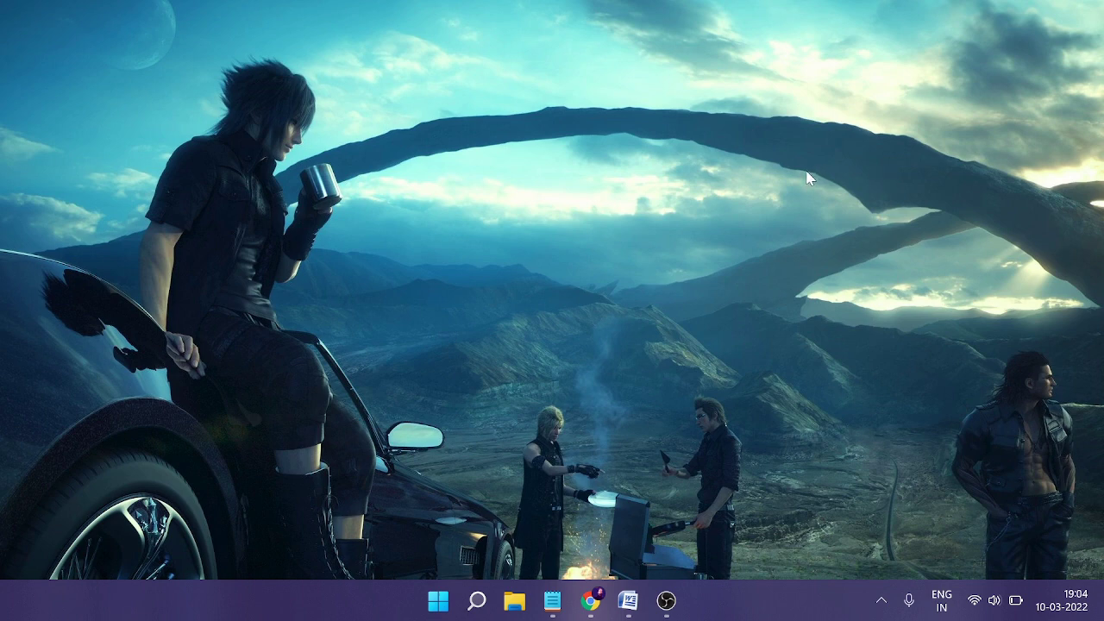
Open the Apps & features page under Apps in Settings
right_click(438, 600)
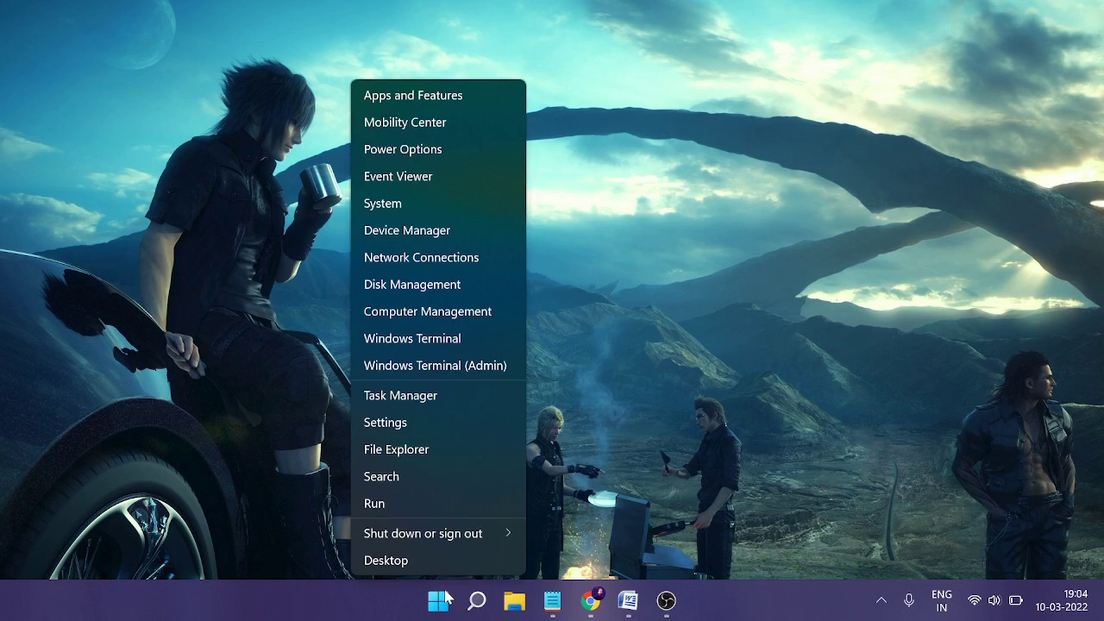
left_click(414, 429)
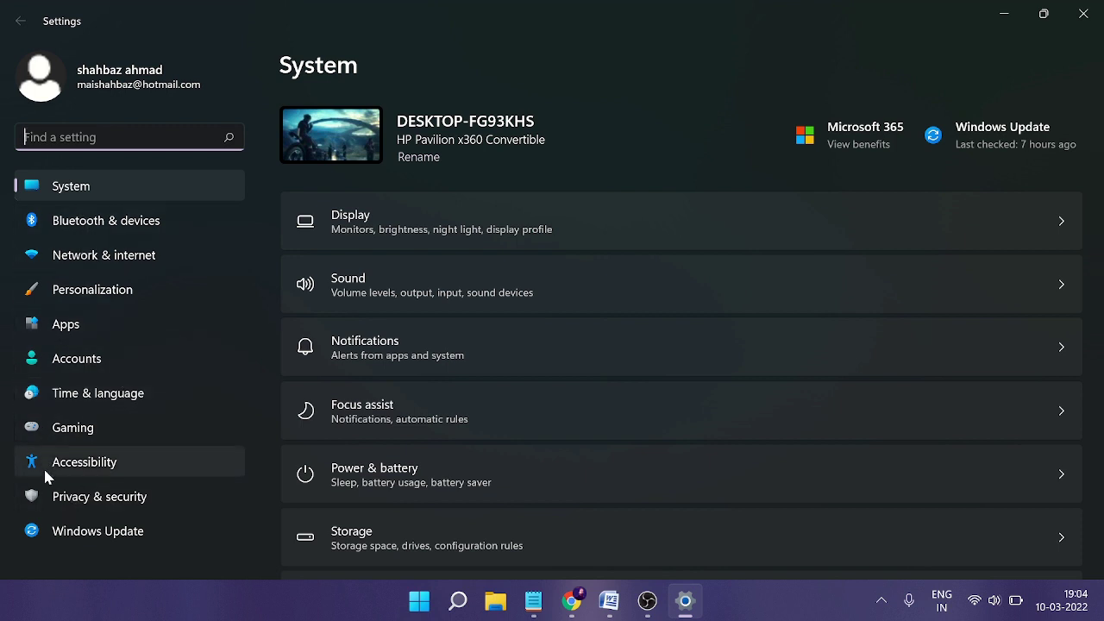
left_click(98, 333)
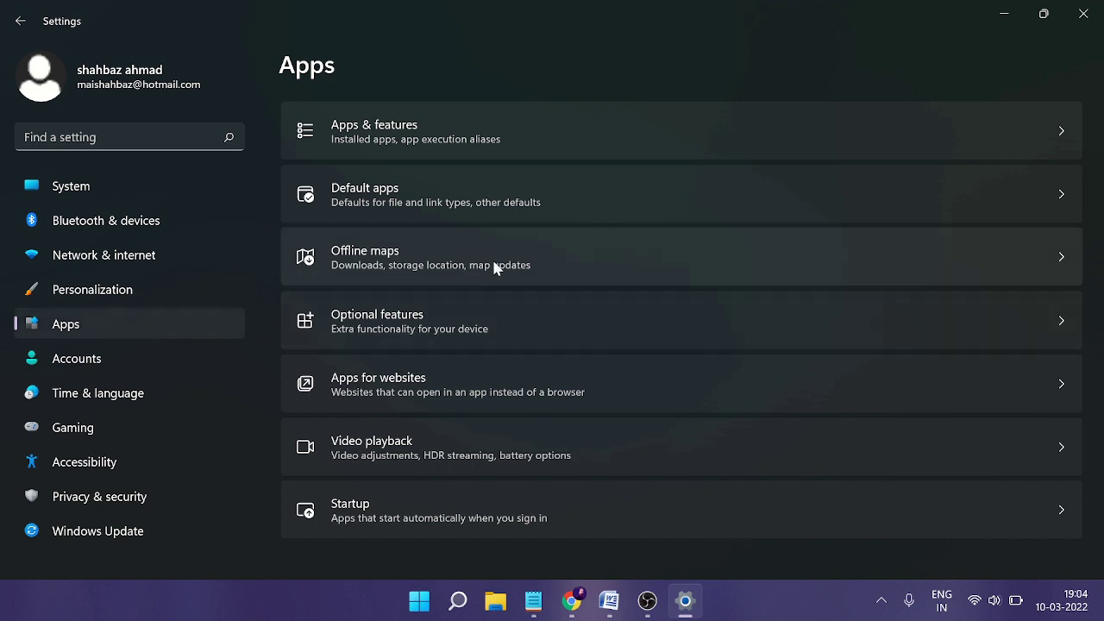
left_click(565, 140)
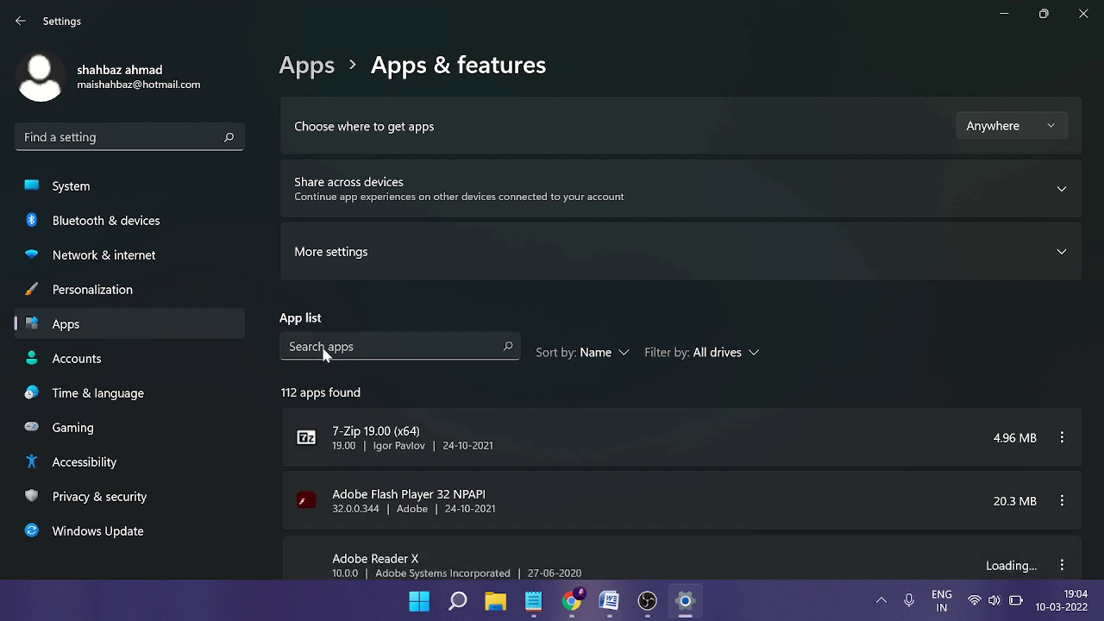
Search the app list for "camera" and open the advanced options of the Camera app
left_click(334, 350)
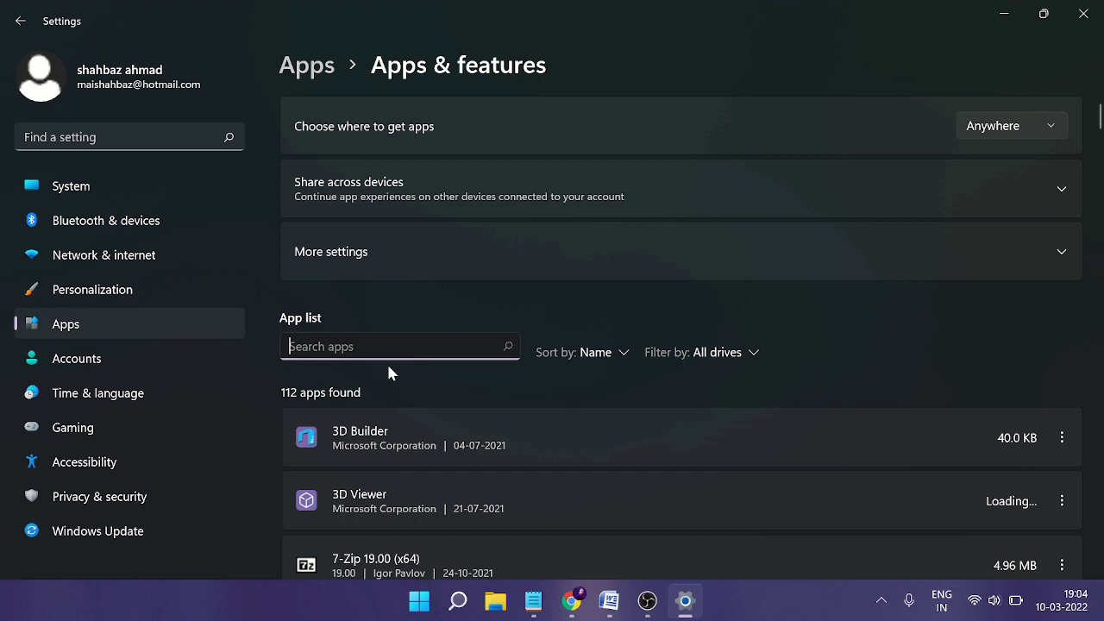
type("camer")
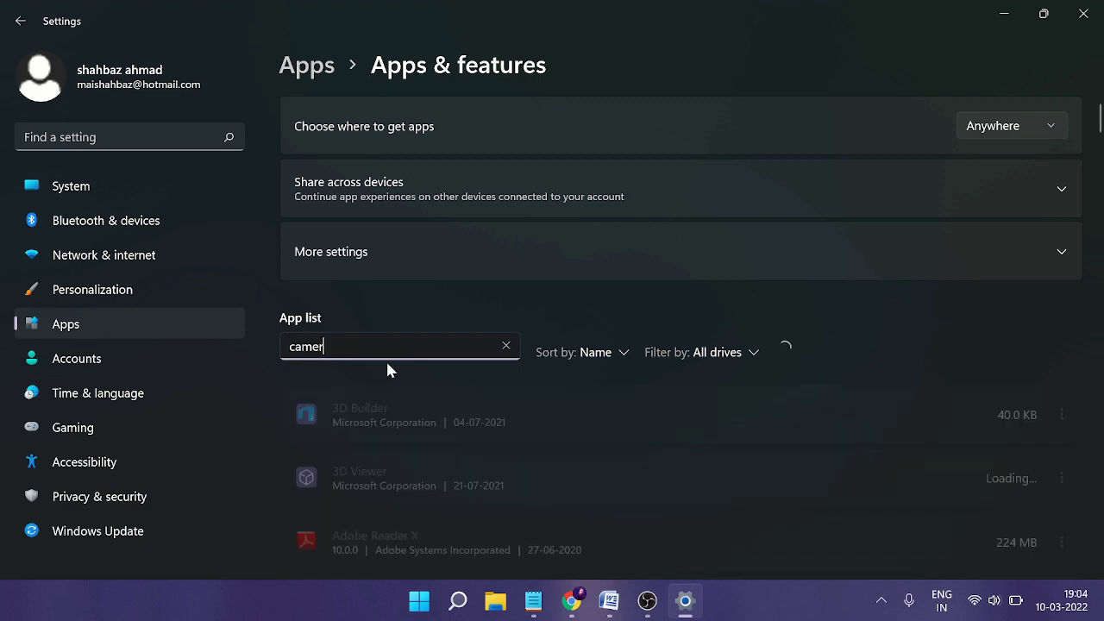
type("a")
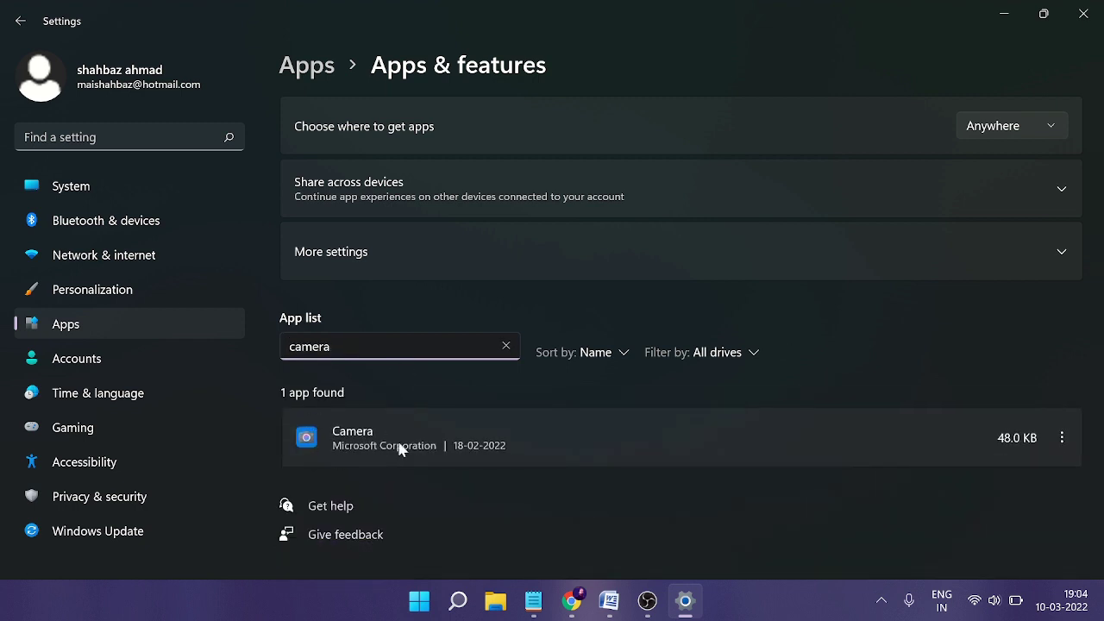
left_click(1062, 440)
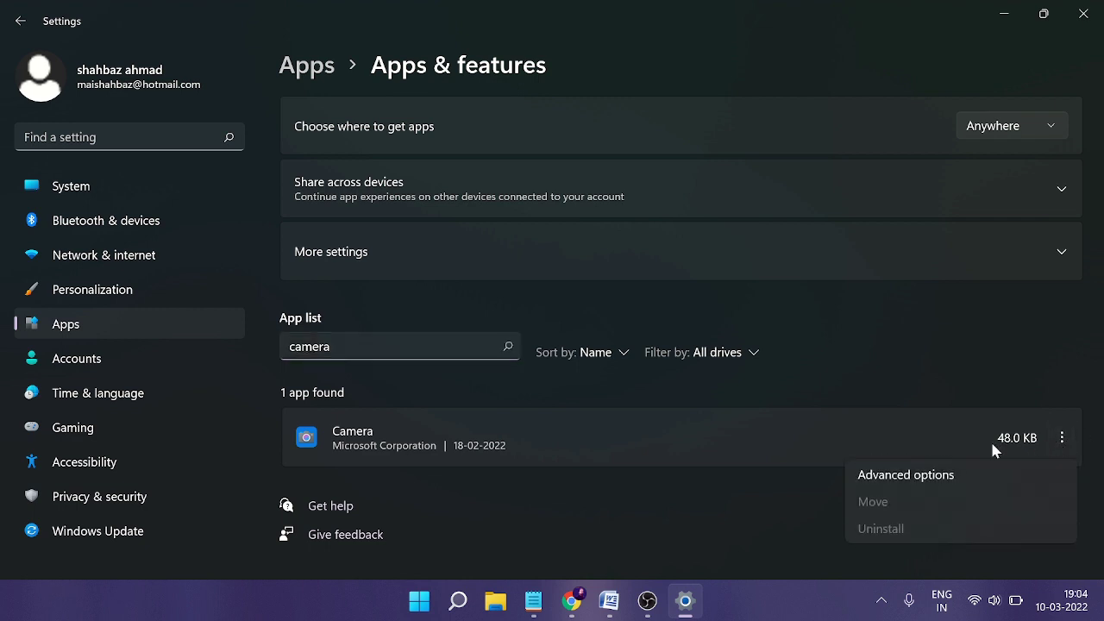
left_click(916, 479)
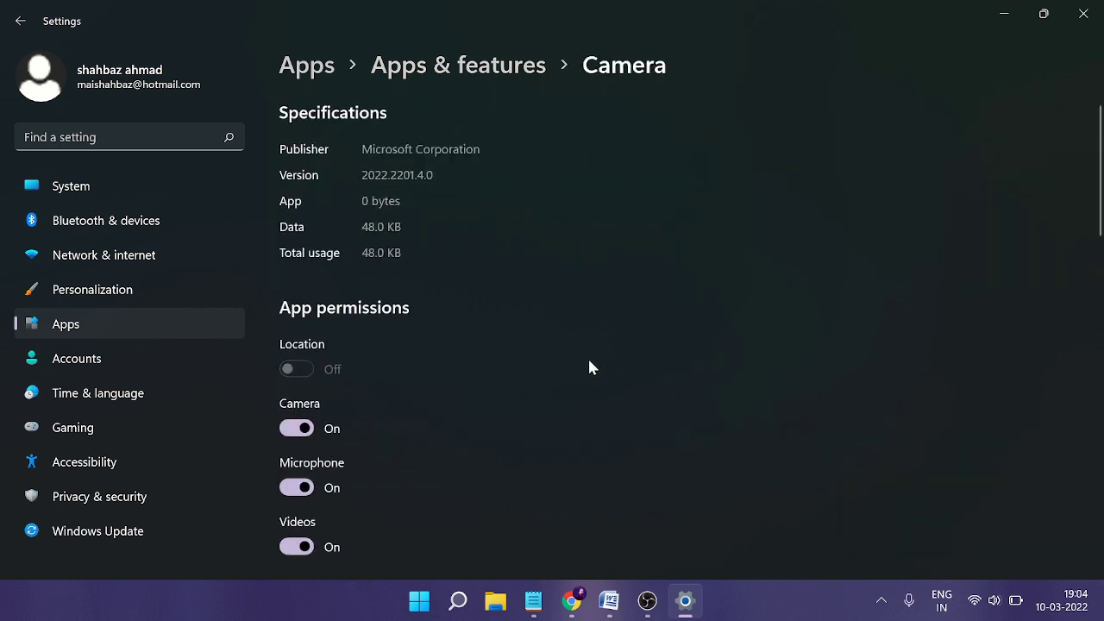
Switch the Camera permission off and back on in the Camera app's permissions
scroll(590, 368, "down", 1)
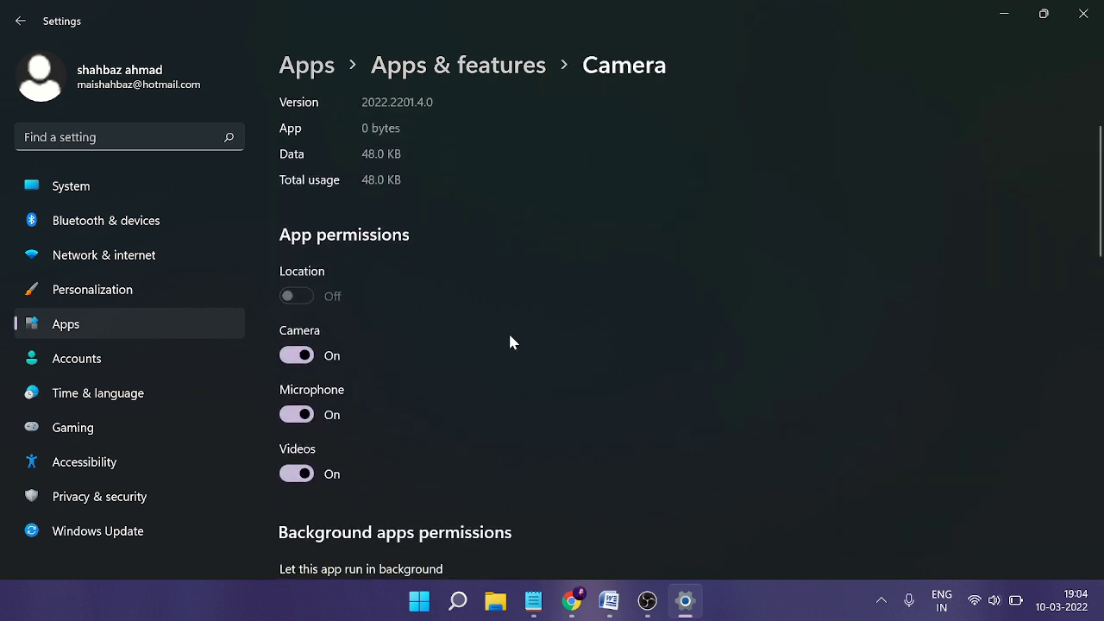
left_click(304, 354)
left_click(303, 354)
scroll(409, 392, "up", 1)
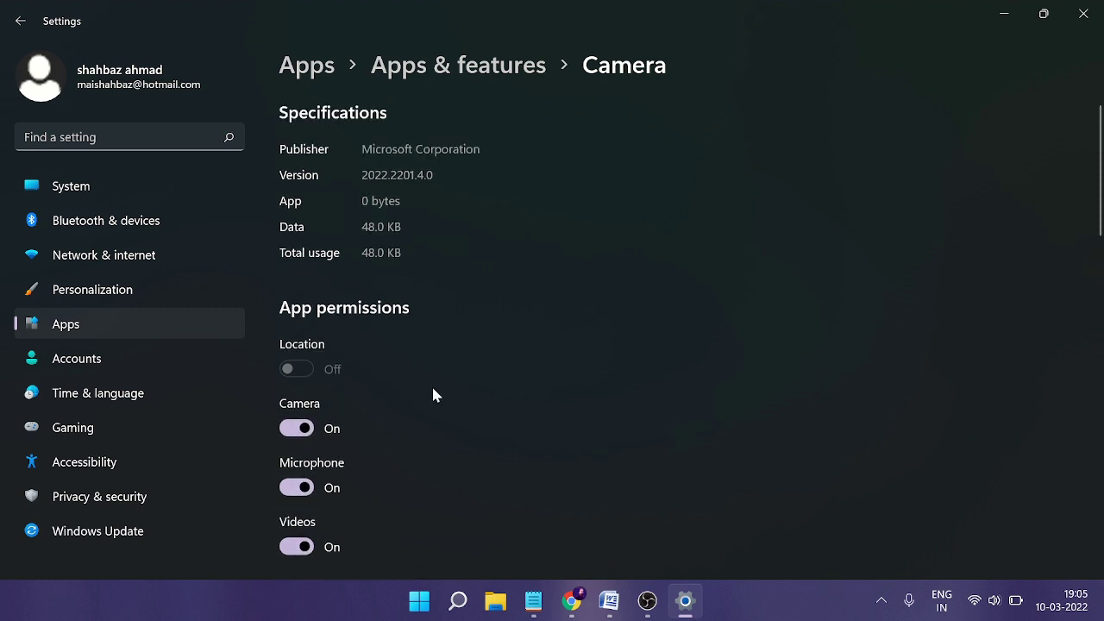
Look through the Camera app's background, battery and default settings down to the Terminate and Reset sections
scroll(434, 393, "down", 3)
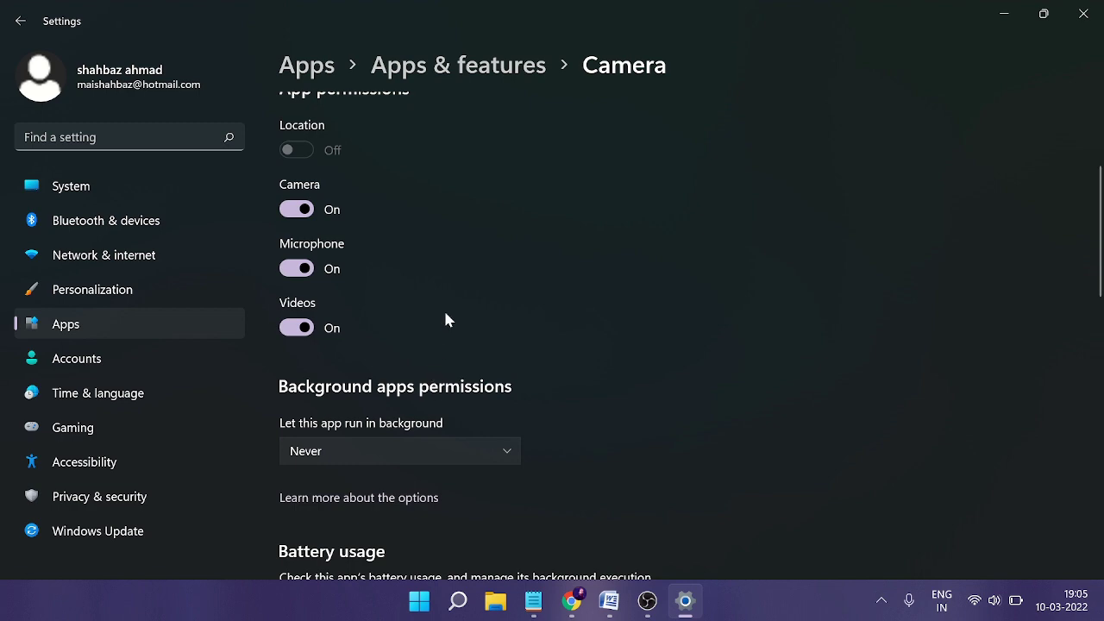
scroll(450, 307, "down", 2)
scroll(414, 304, "down", 6)
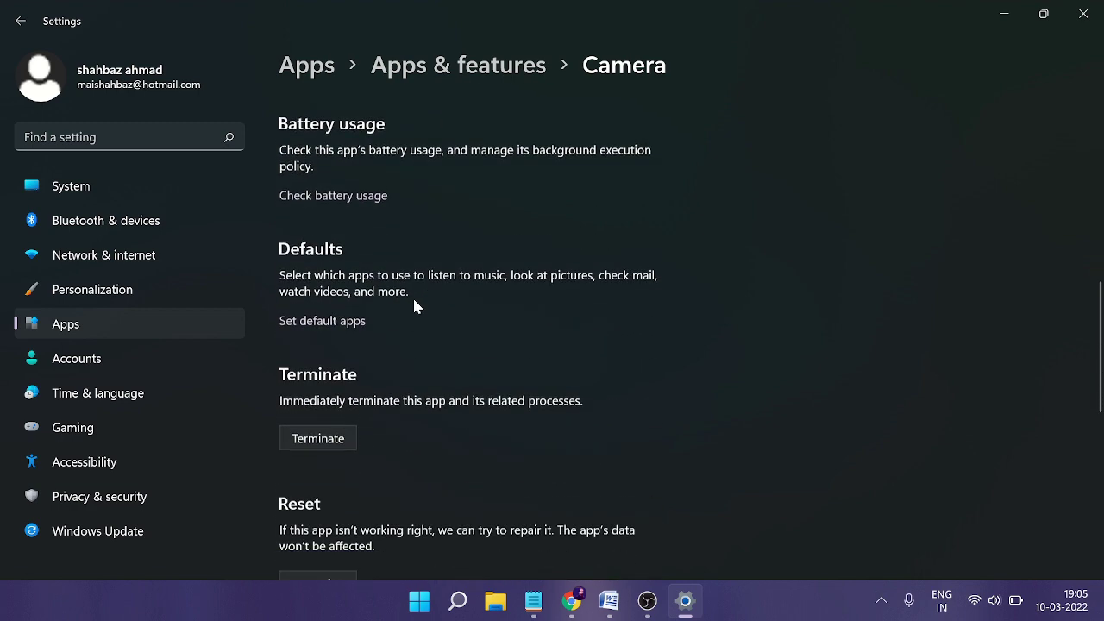